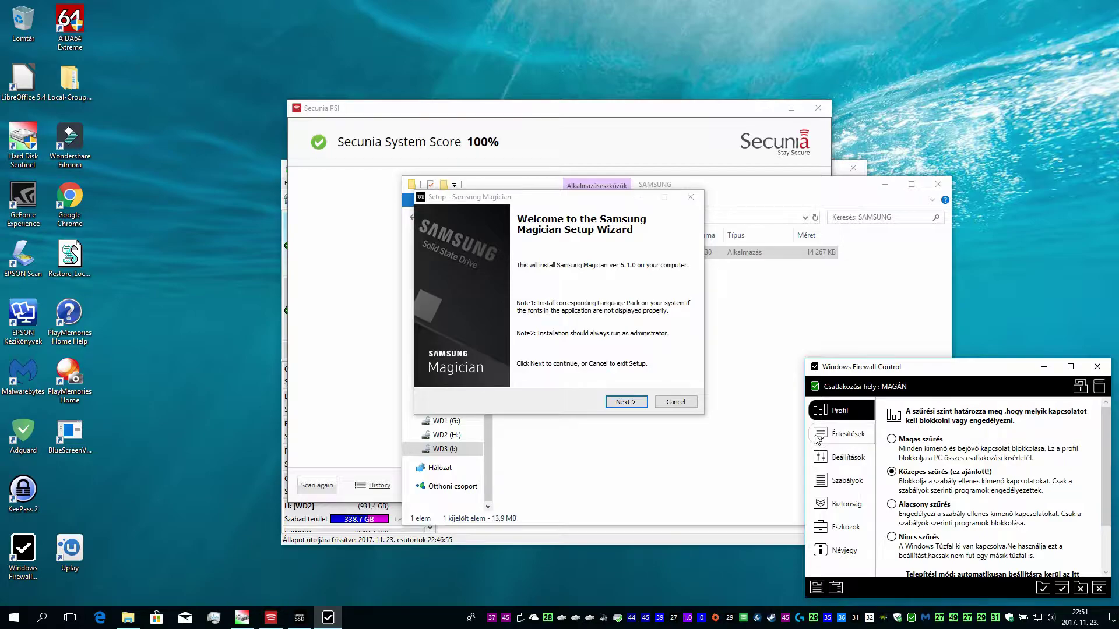
# Set the outgoing-connection notification mode in Windows Firewall Control to Tanulási mód.
pyautogui.click(817, 437)
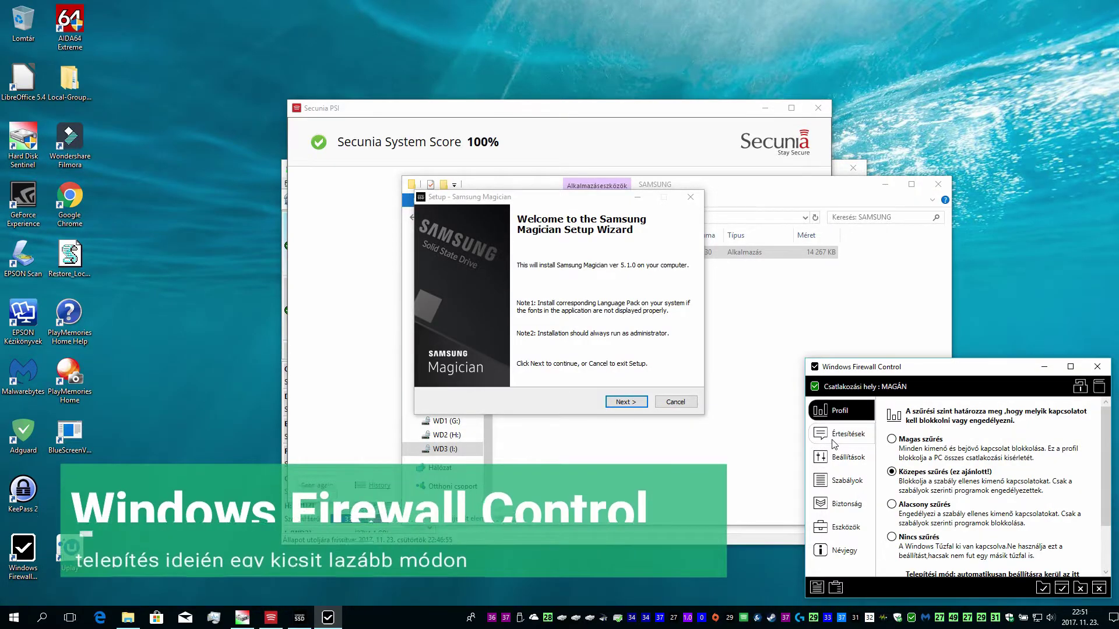
pyautogui.click(891, 471)
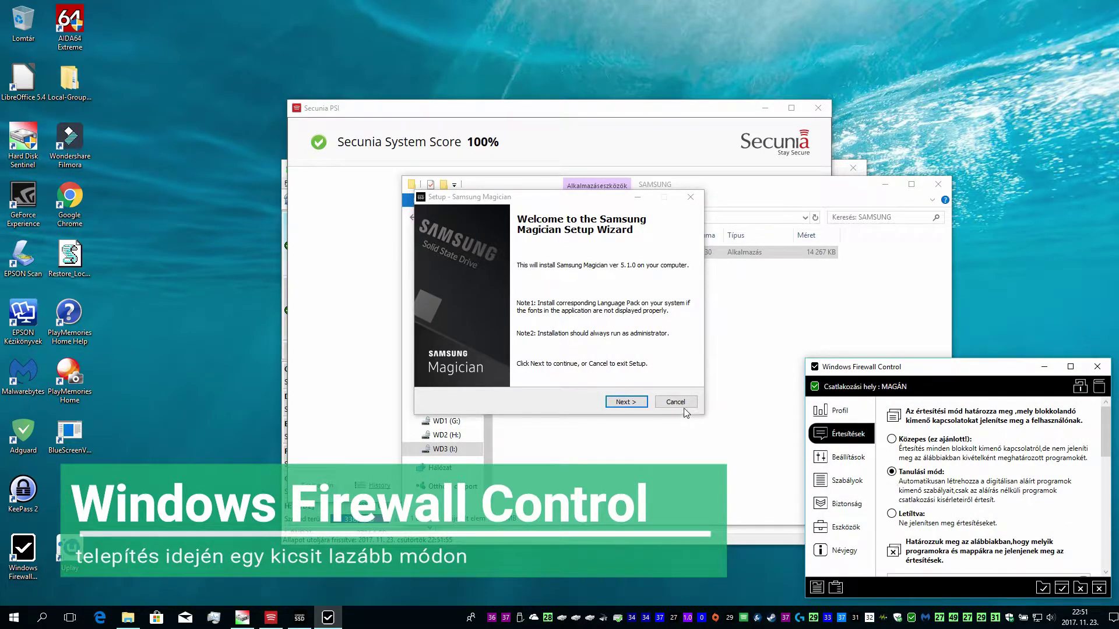
# Return to the Samsung Magician setup, accept the license and privacy agreements, and keep the default destination folder.
pyautogui.click(637, 398)
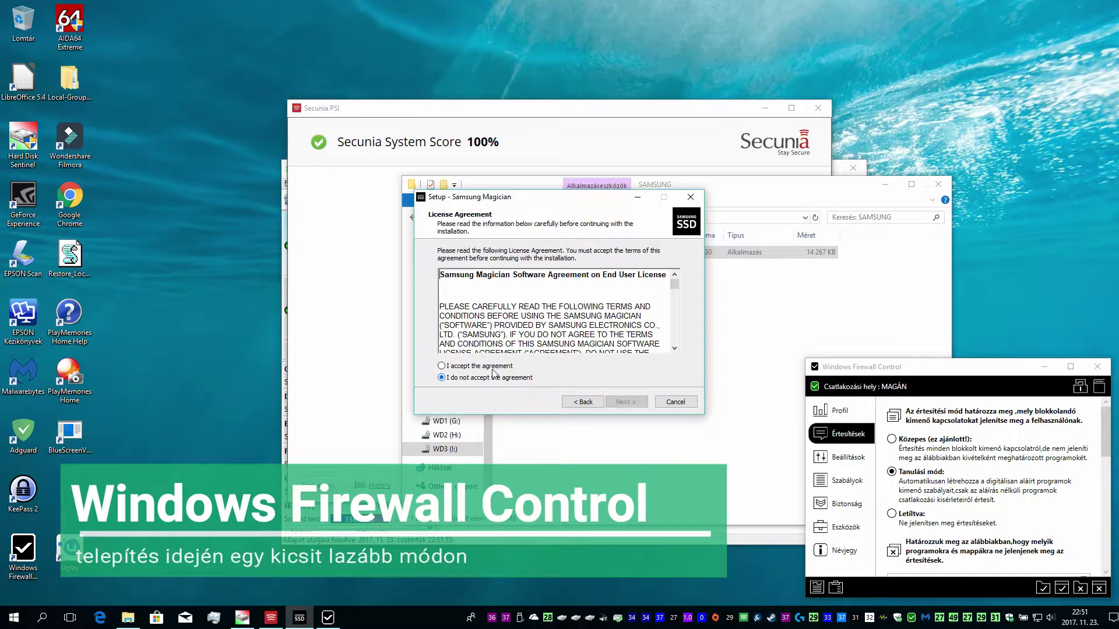
pyautogui.click(498, 372)
pyautogui.click(626, 402)
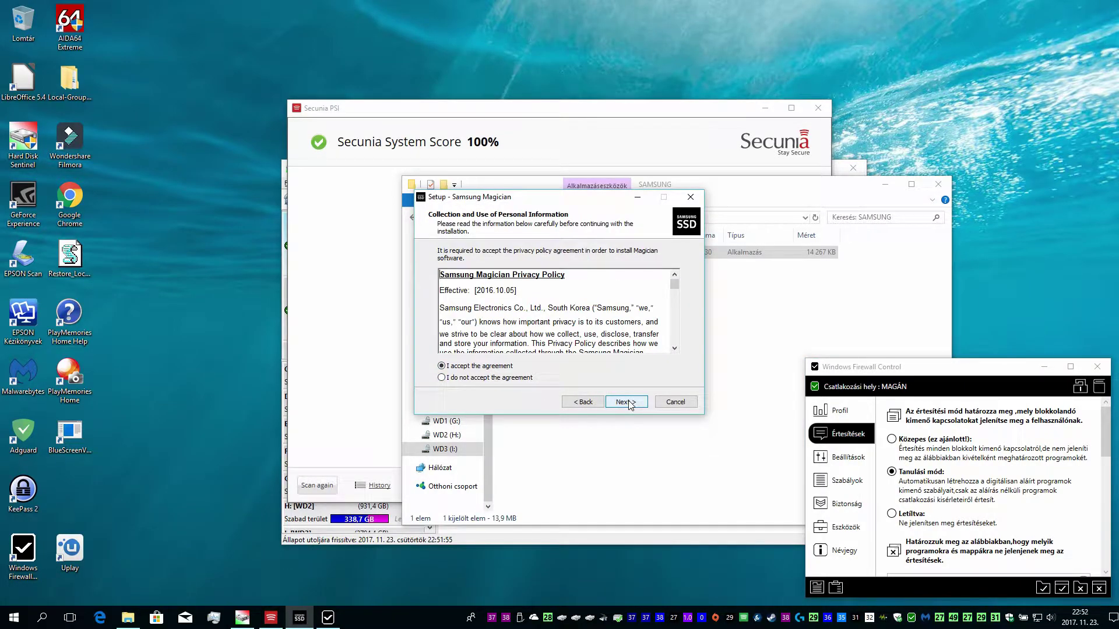
pyautogui.click(627, 402)
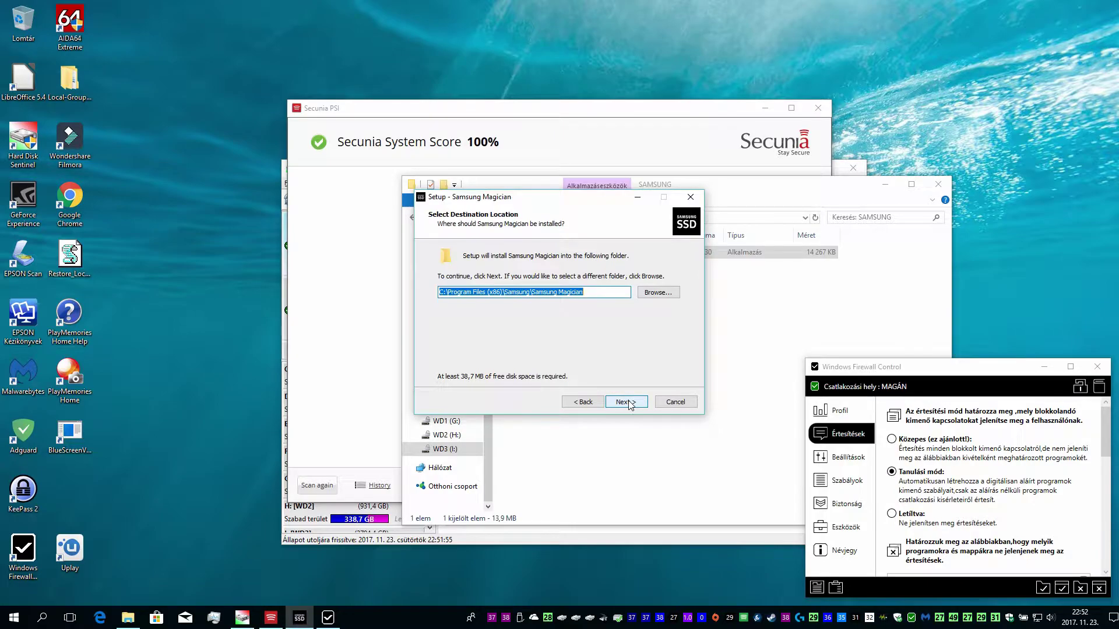
pyautogui.click(626, 402)
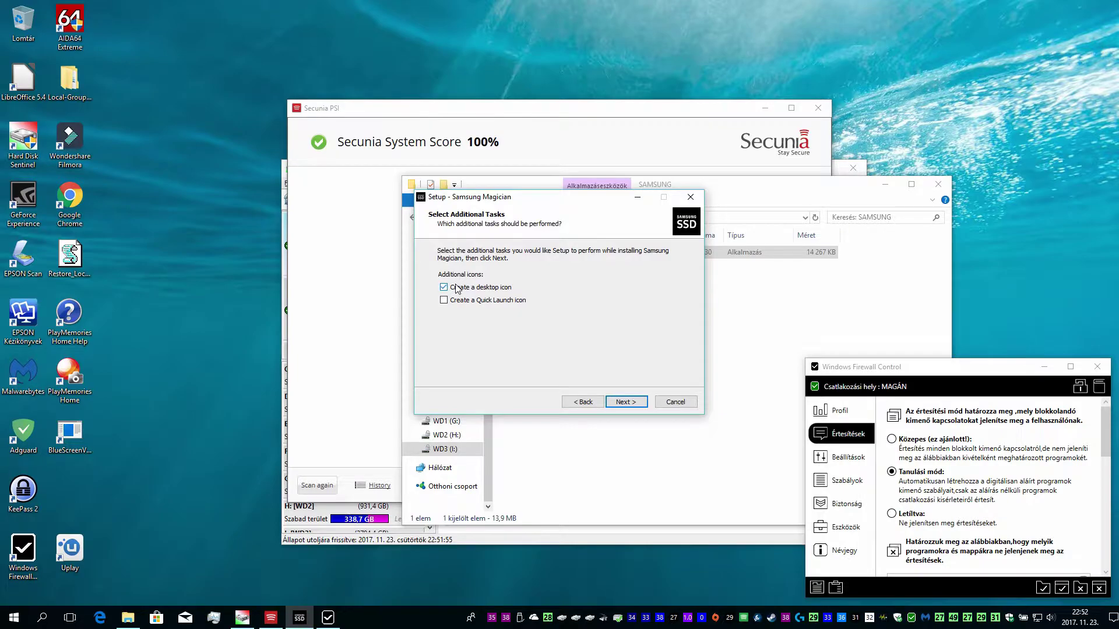
# Search Windows for "defender", open the Windows Defender biztonsági központ, and look over its Alkalmazás- és böngészővezérlés settings.
pyautogui.click(13, 617)
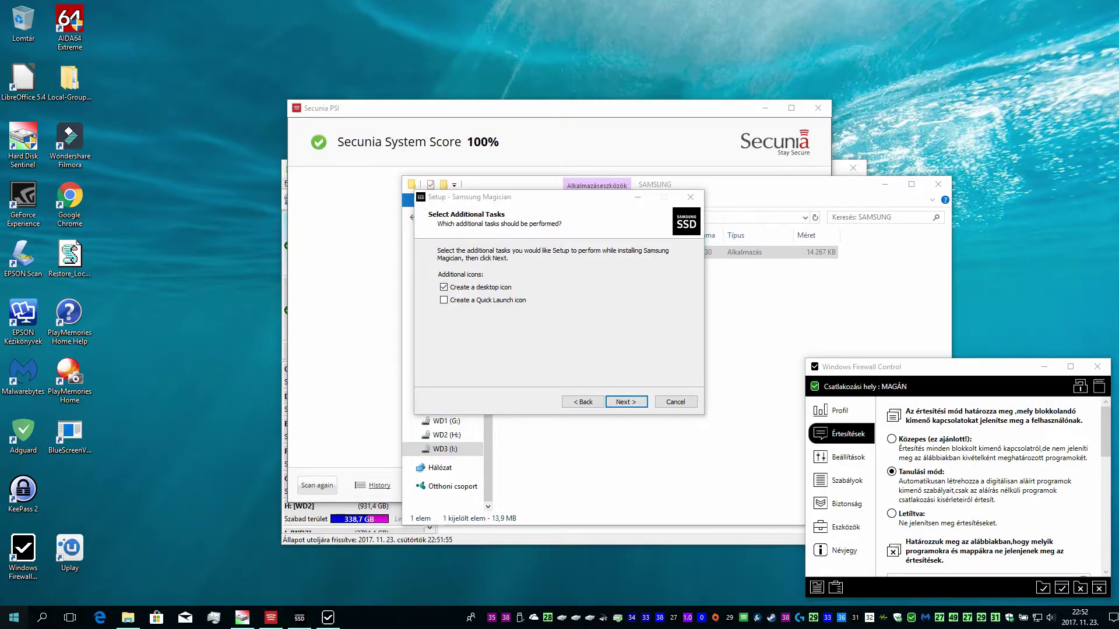
pyautogui.write('de')
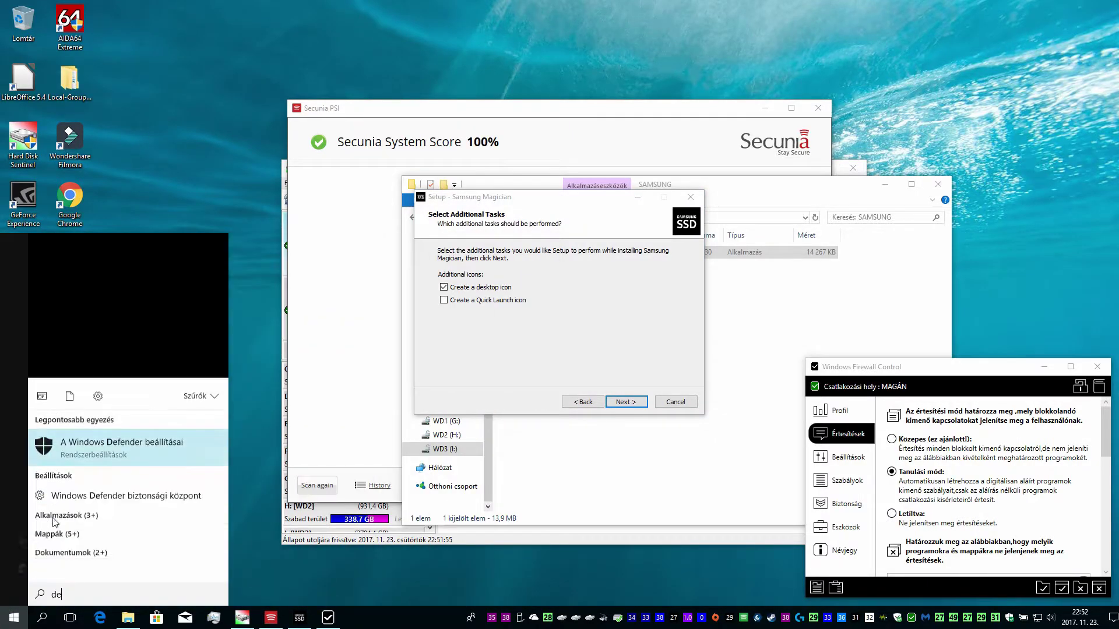
pyautogui.write('fender')
pyautogui.click(97, 300)
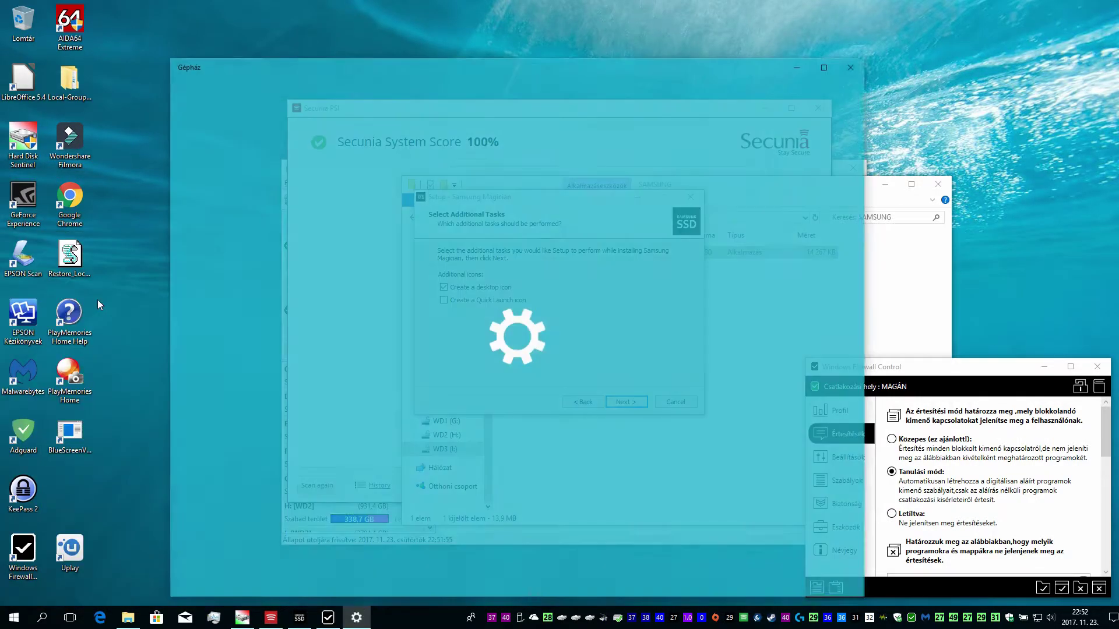
pyautogui.click(430, 169)
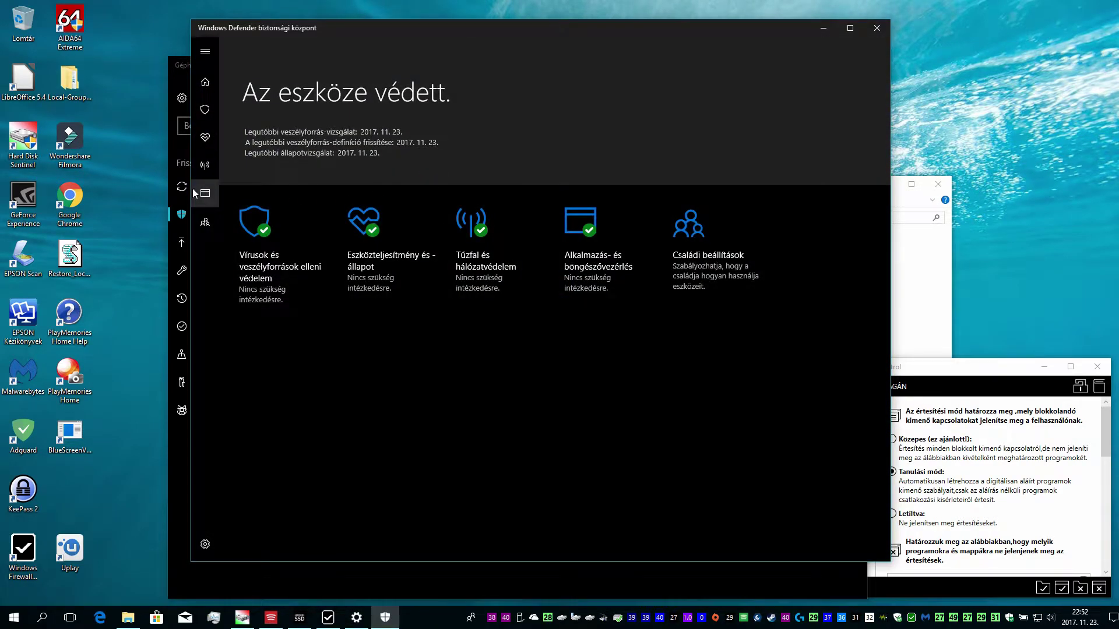
pyautogui.click(198, 193)
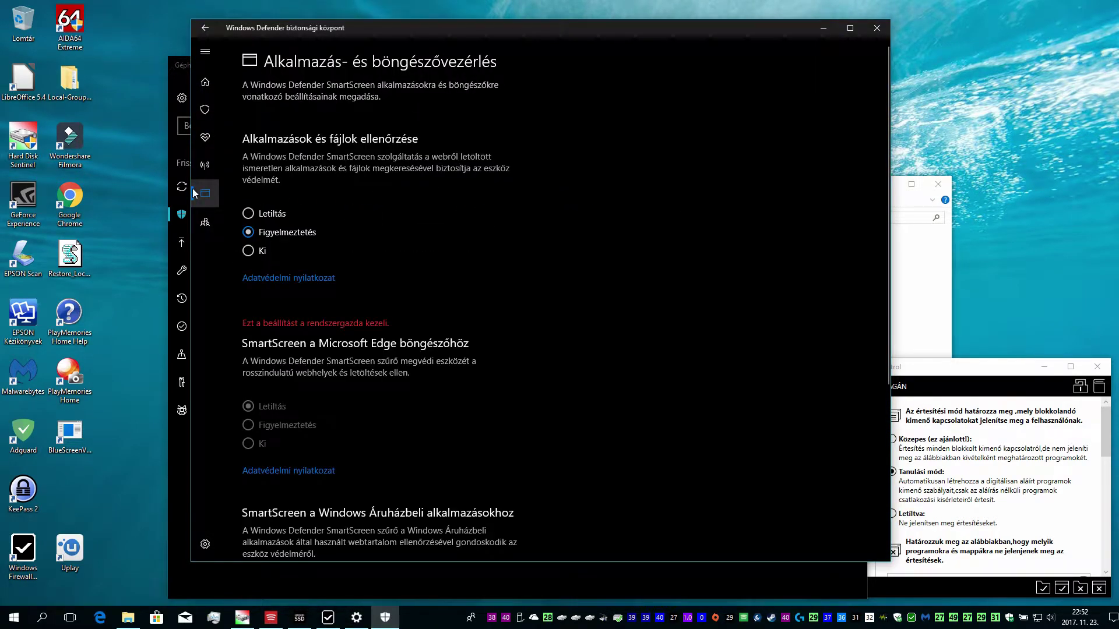
pyautogui.scroll(-5, 352, 241)
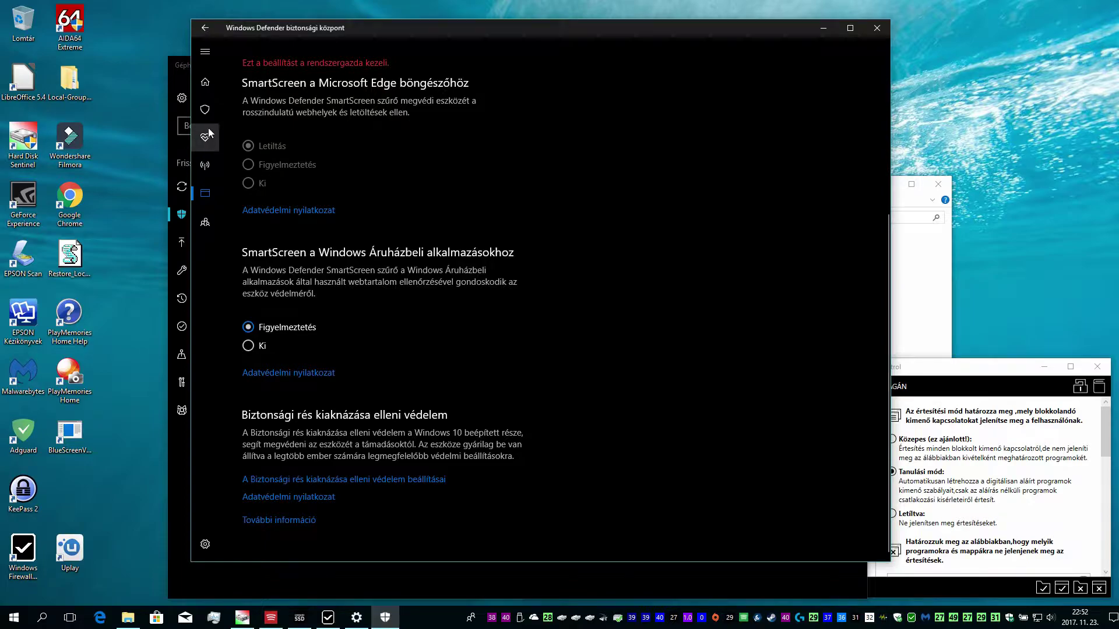
# Switch off Mappákhoz való hozzáférés szabályozása in the virus and threat protection settings, allow the change, and minimize Defender.
pyautogui.click(204, 110)
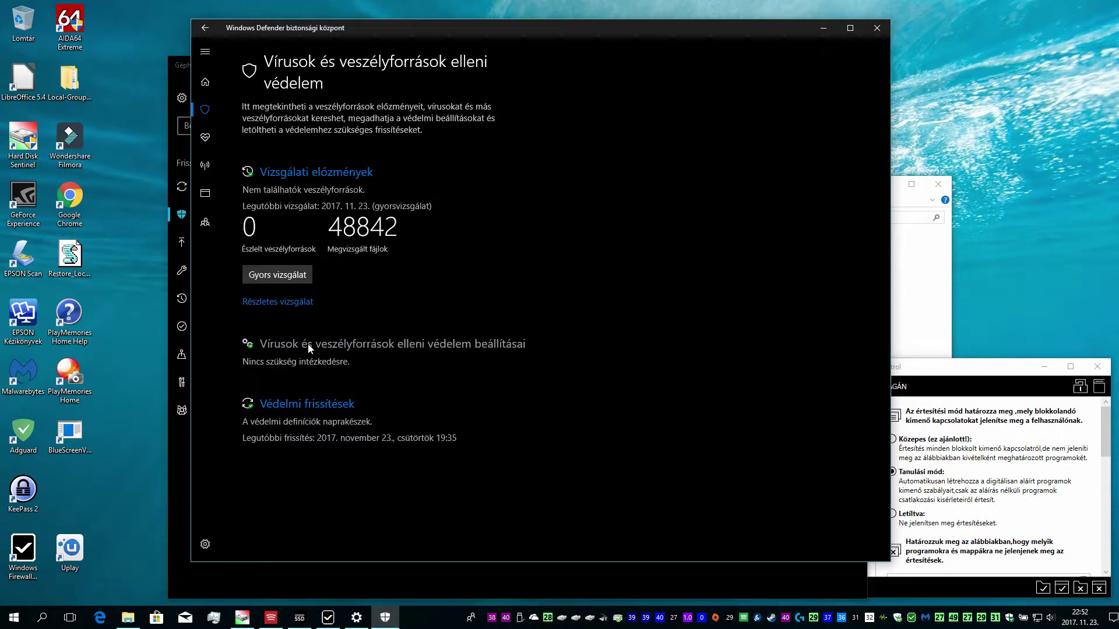
pyautogui.click(316, 344)
pyautogui.scroll(-5, 424, 400)
pyautogui.scroll(-2, 424, 394)
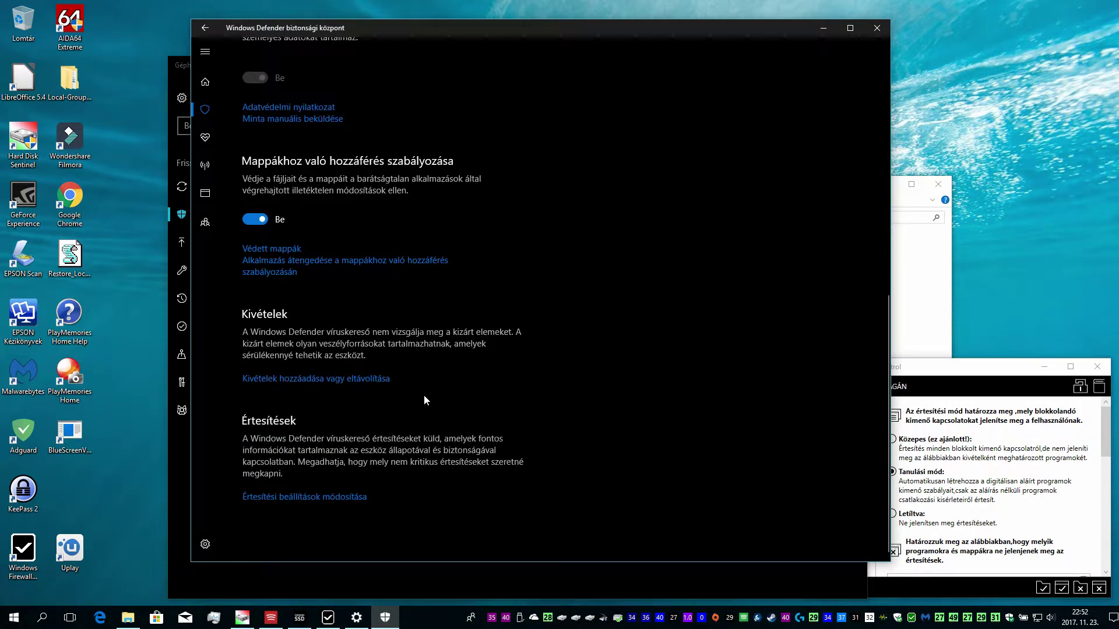
pyautogui.scroll(2, 342, 321)
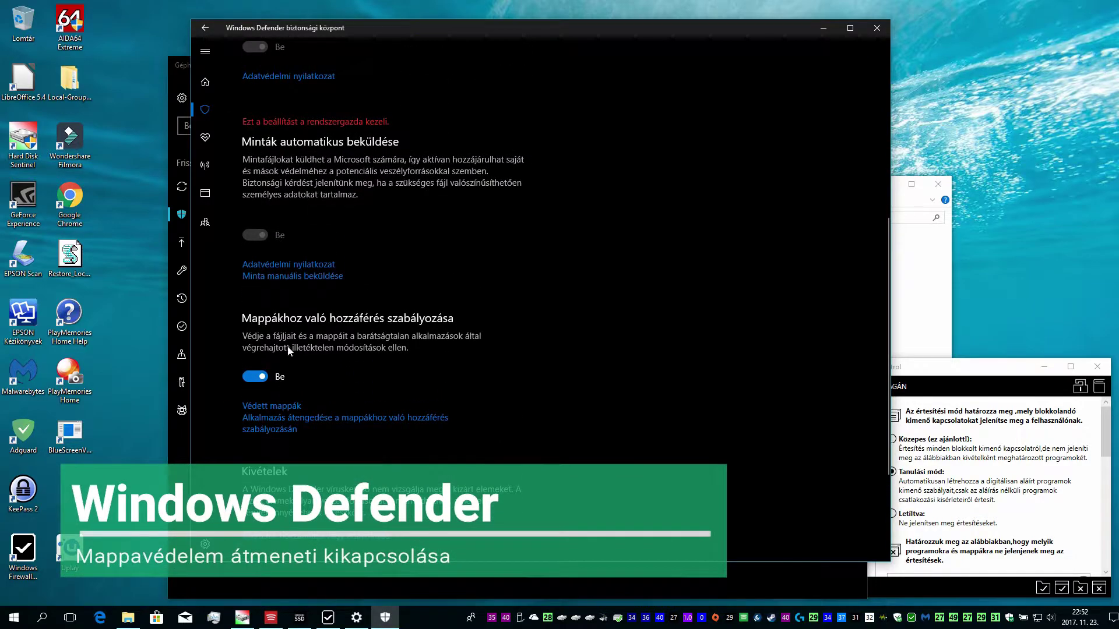
pyautogui.click(255, 379)
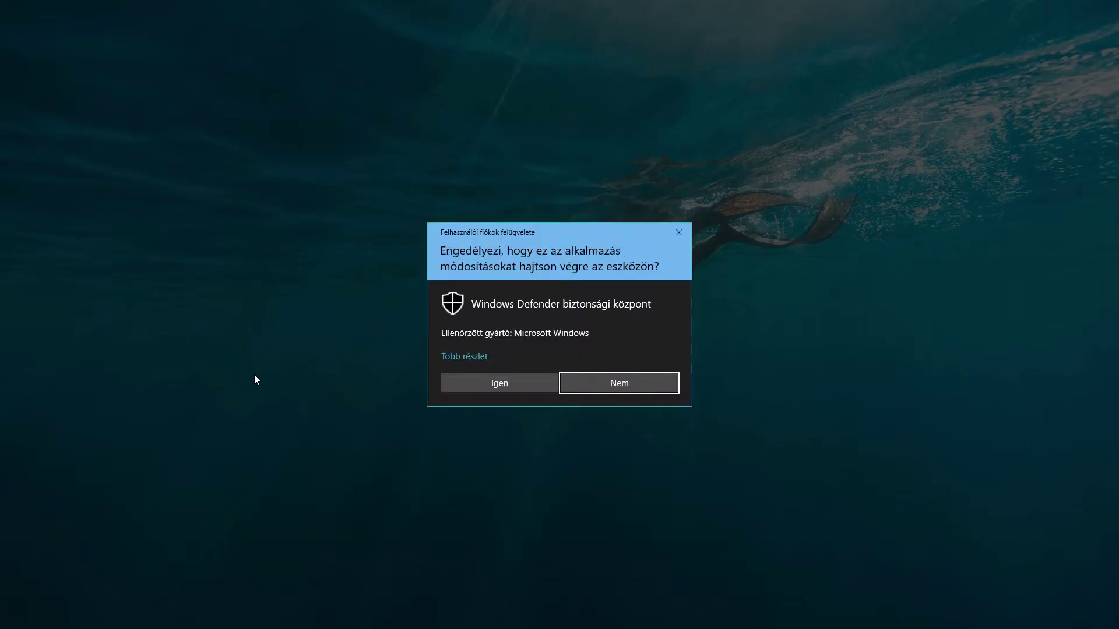
pyautogui.click(467, 387)
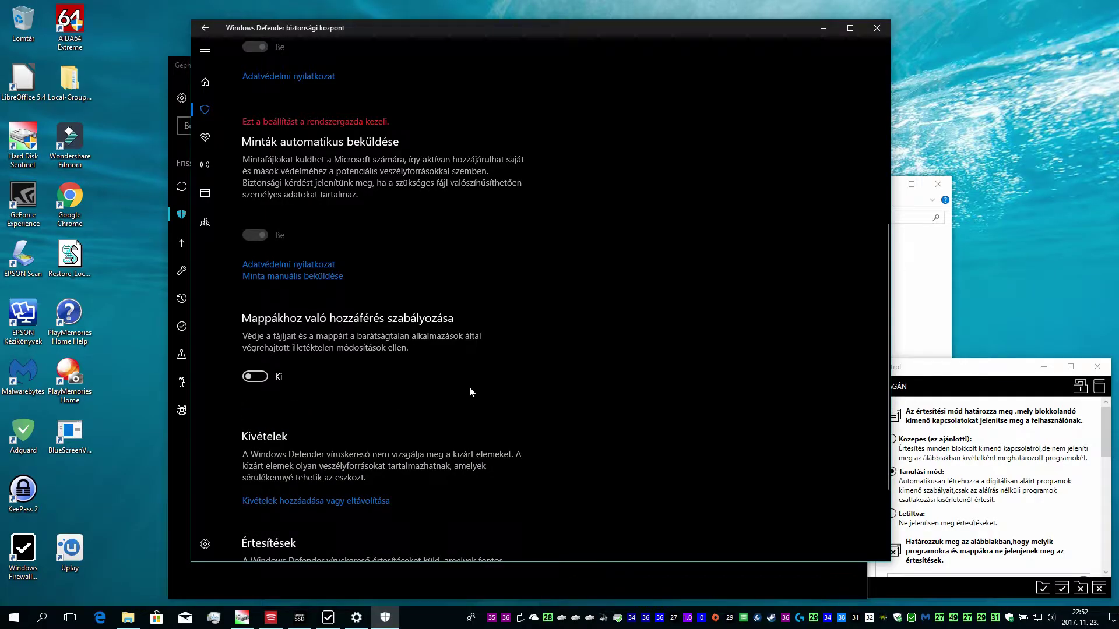
pyautogui.click(830, 30)
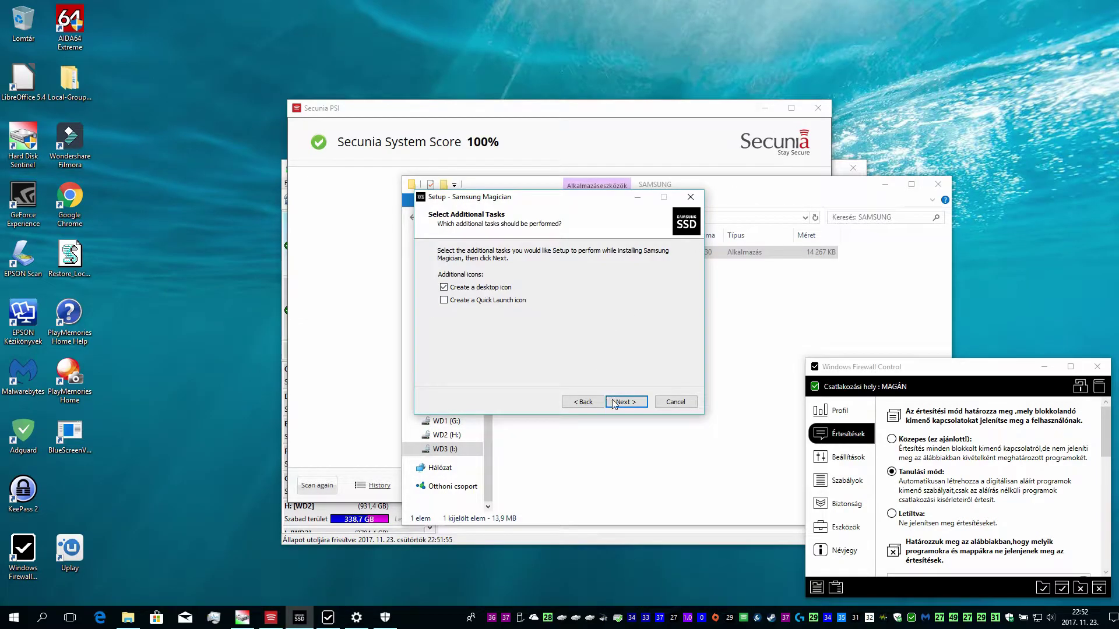
# Finish installing and launch Samsung Magician with a desktop icon, and minimize the SAMSUNG folder window.
pyautogui.click(625, 402)
pyautogui.click(626, 404)
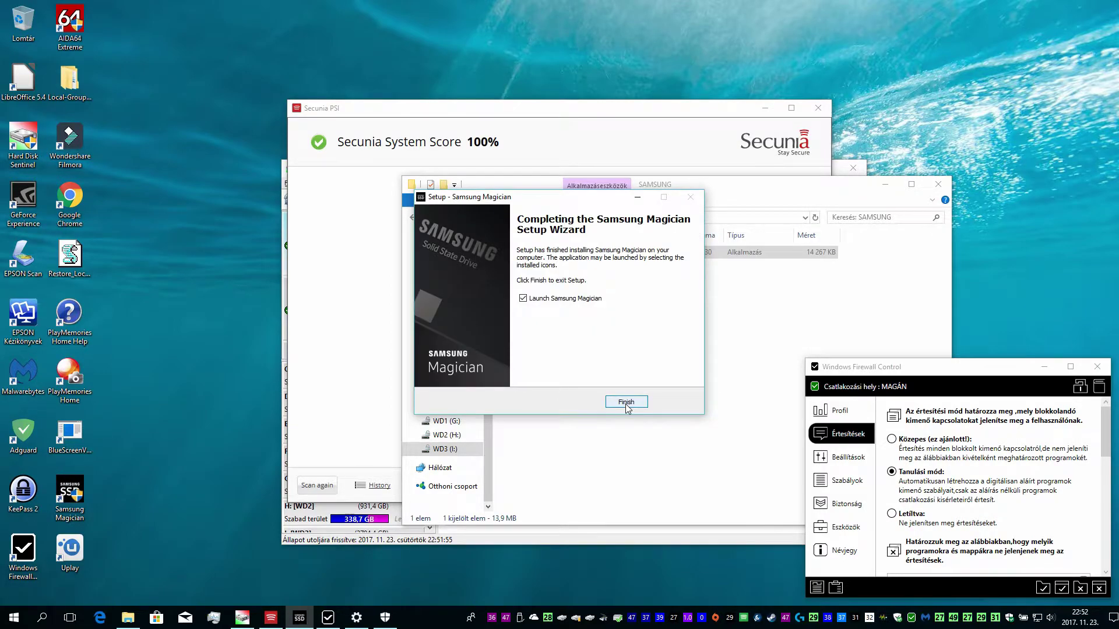
pyautogui.click(623, 404)
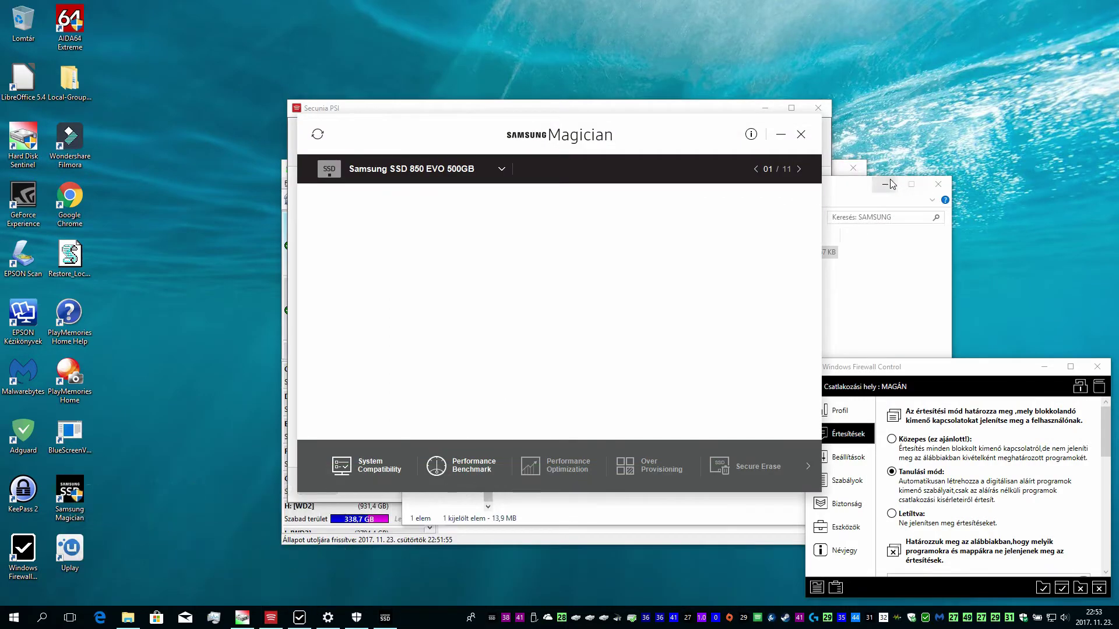
pyautogui.click(886, 184)
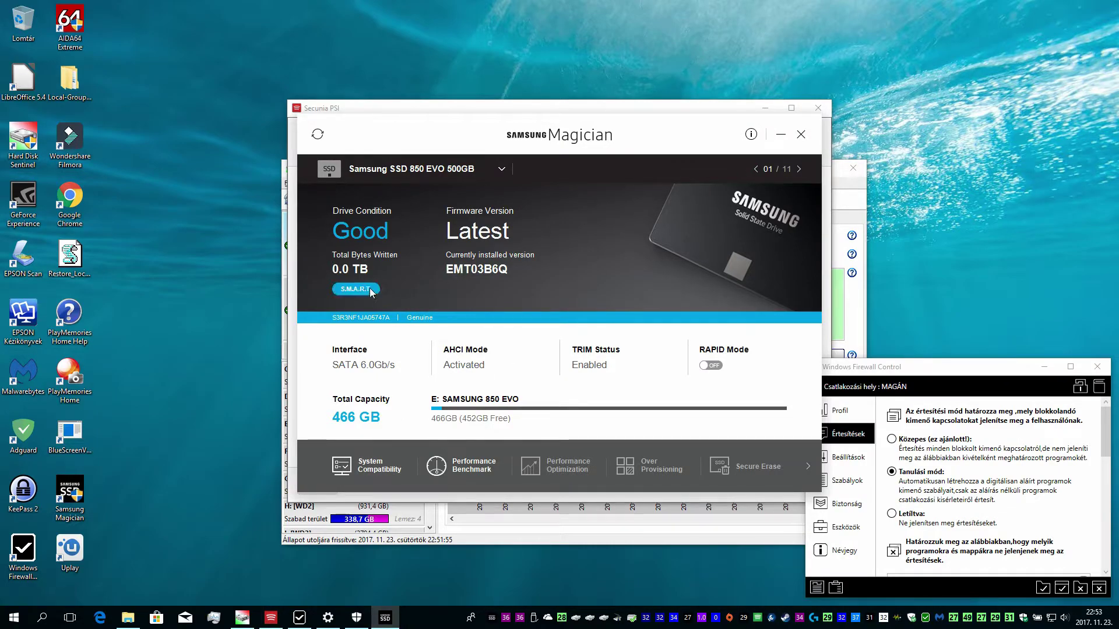
# Review the full S.M.A.R.T. attribute list of the Samsung SSD 850 EVO 500GB and close it.
pyautogui.click(370, 290)
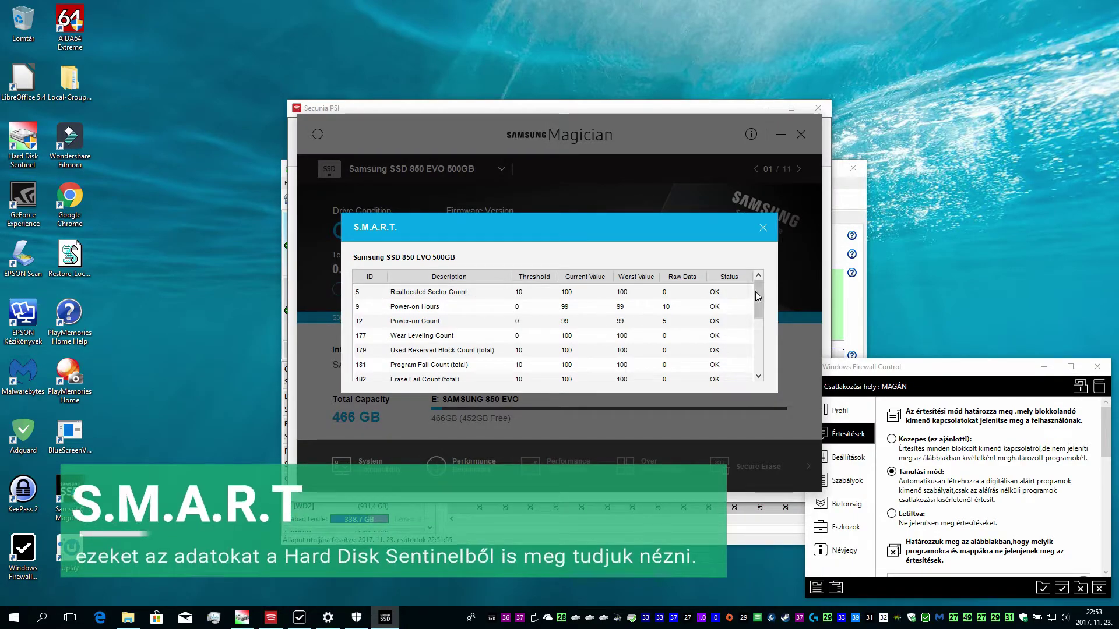
pyautogui.moveTo(764, 289); pyautogui.dragTo(754, 355)
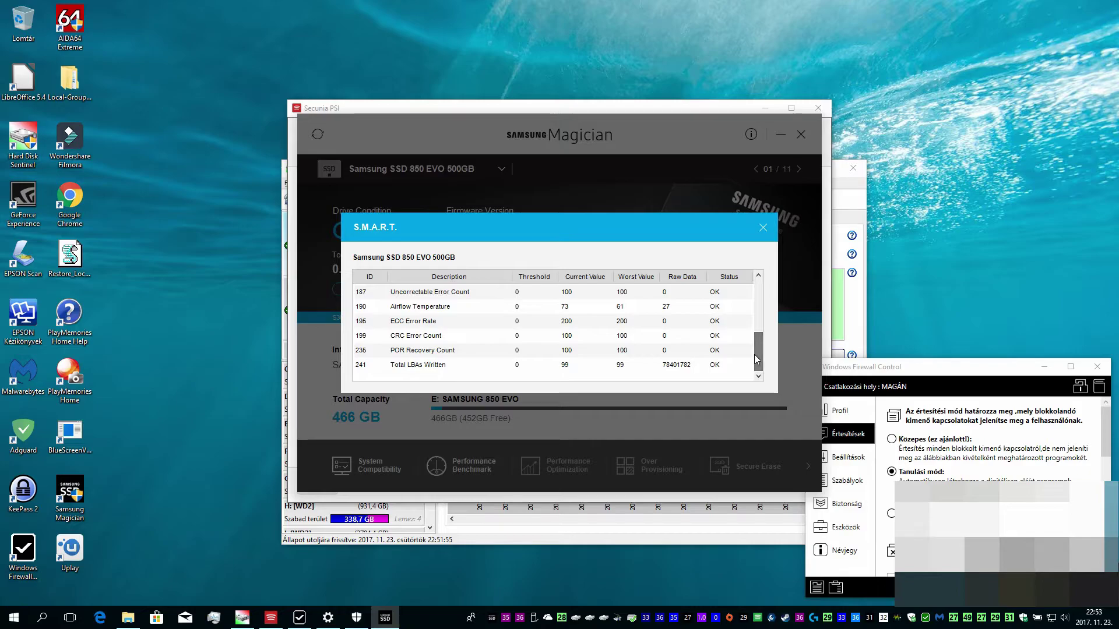
pyautogui.click(763, 228)
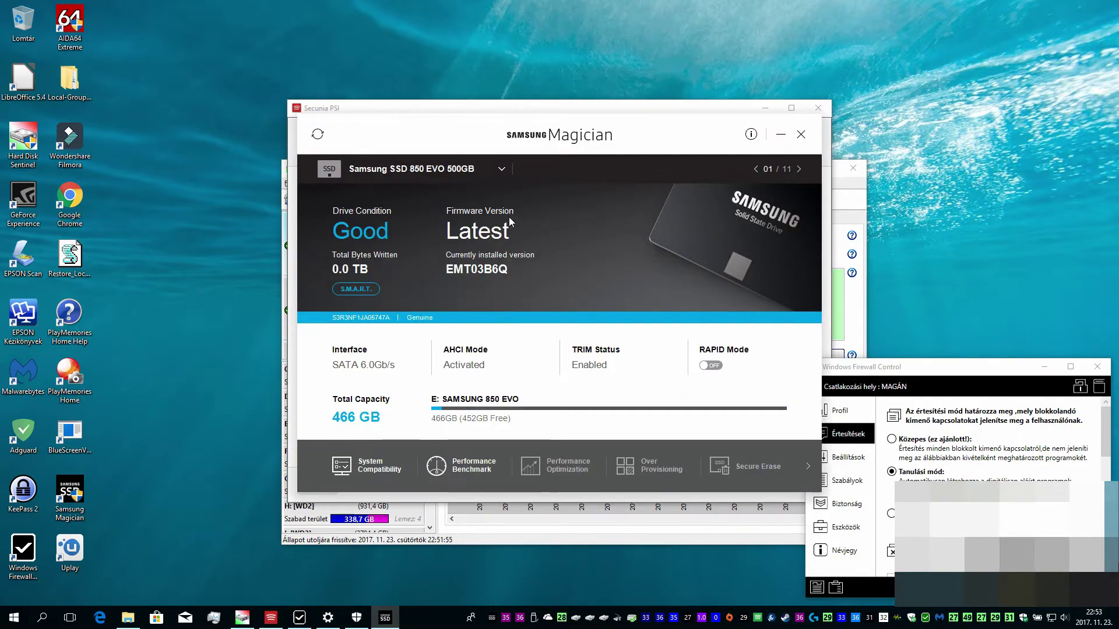
# Go through the overview pages of all the other detected drives and return to the Samsung SSD 850 EVO 500GB.
pyautogui.click(800, 170)
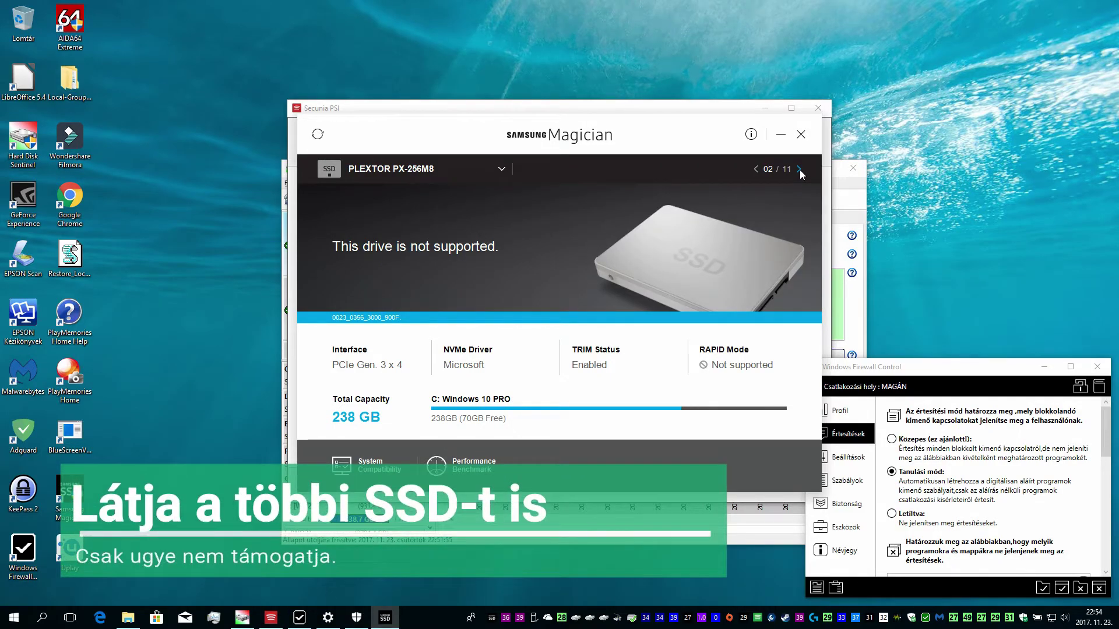
pyautogui.click(800, 170)
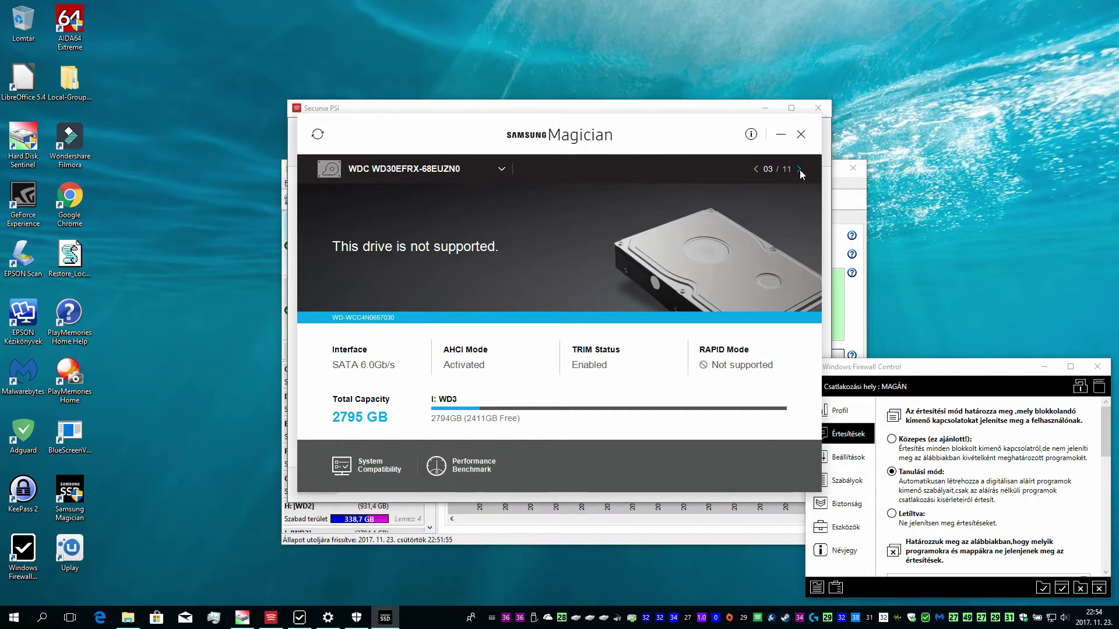
pyautogui.click(800, 169)
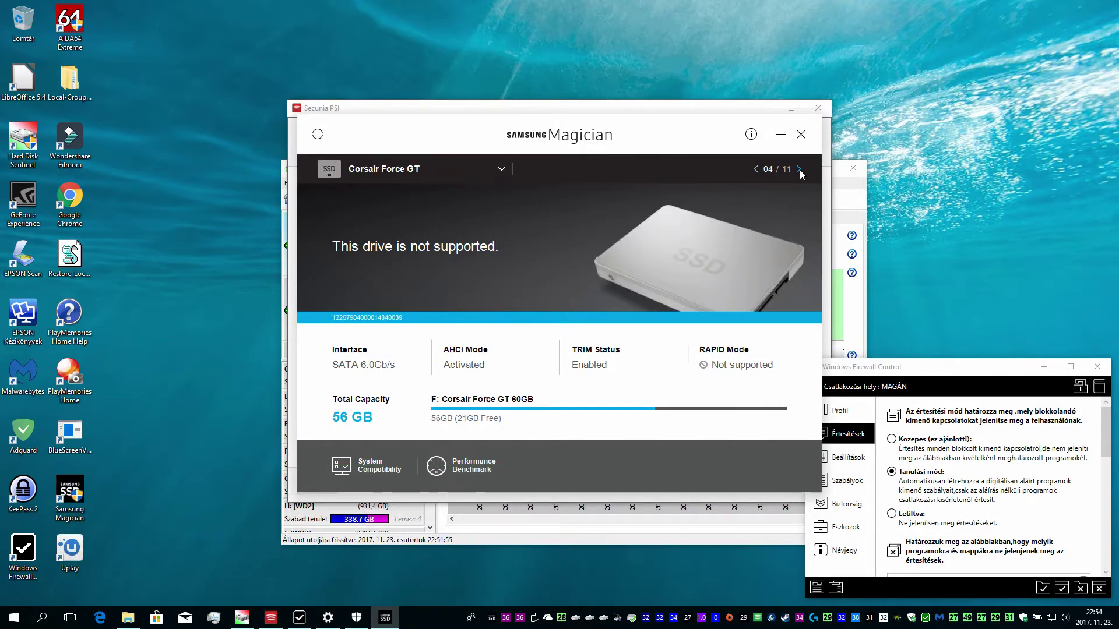
pyautogui.click(799, 170)
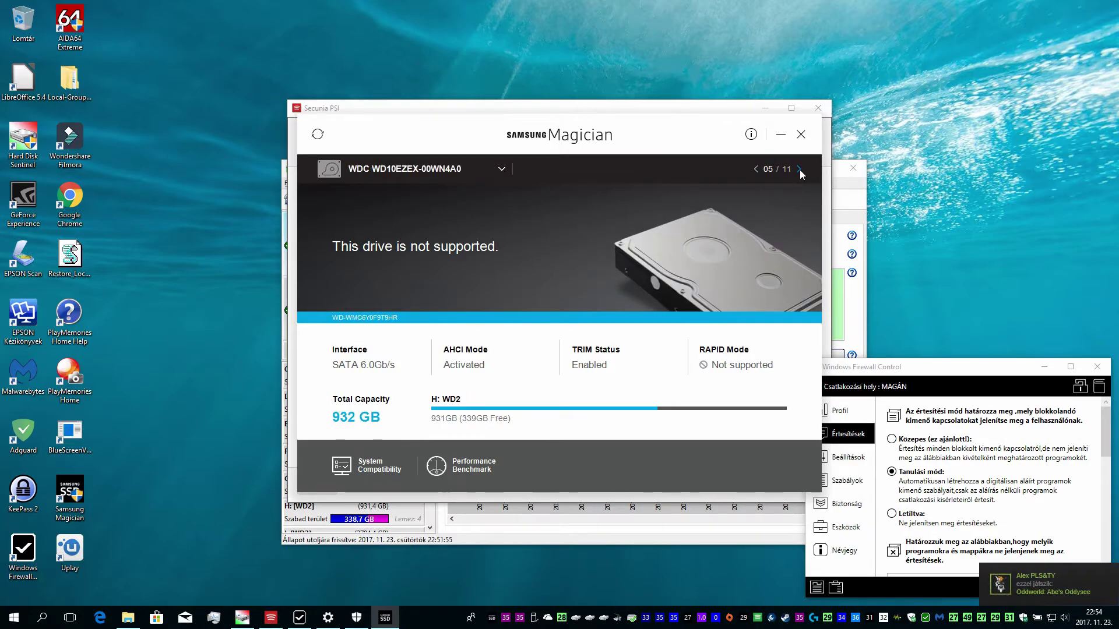
pyautogui.click(800, 169)
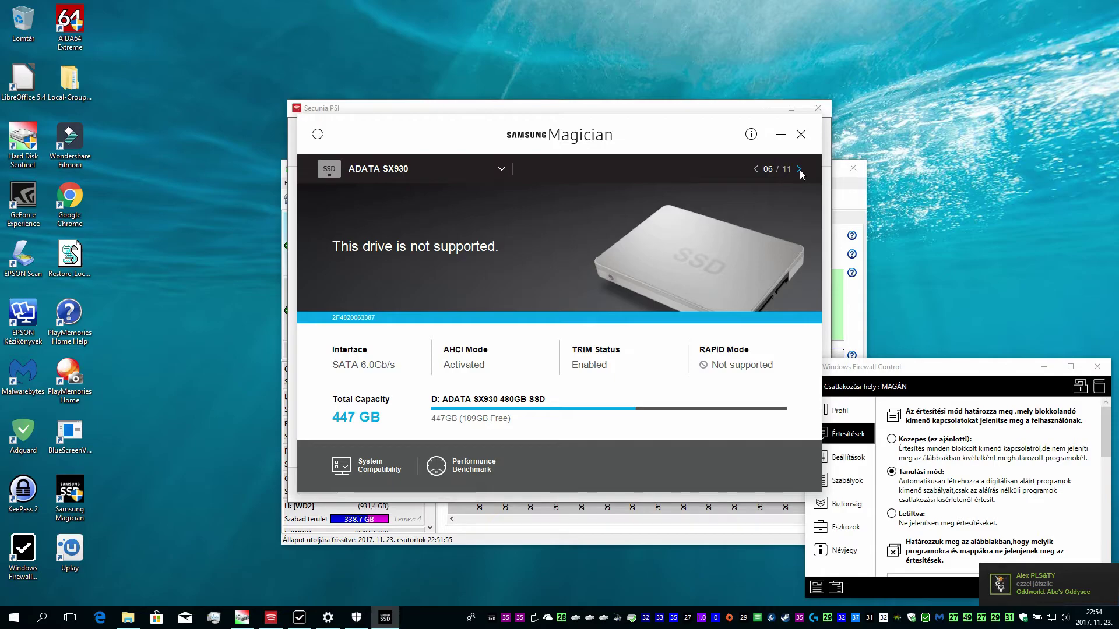
pyautogui.click(800, 169)
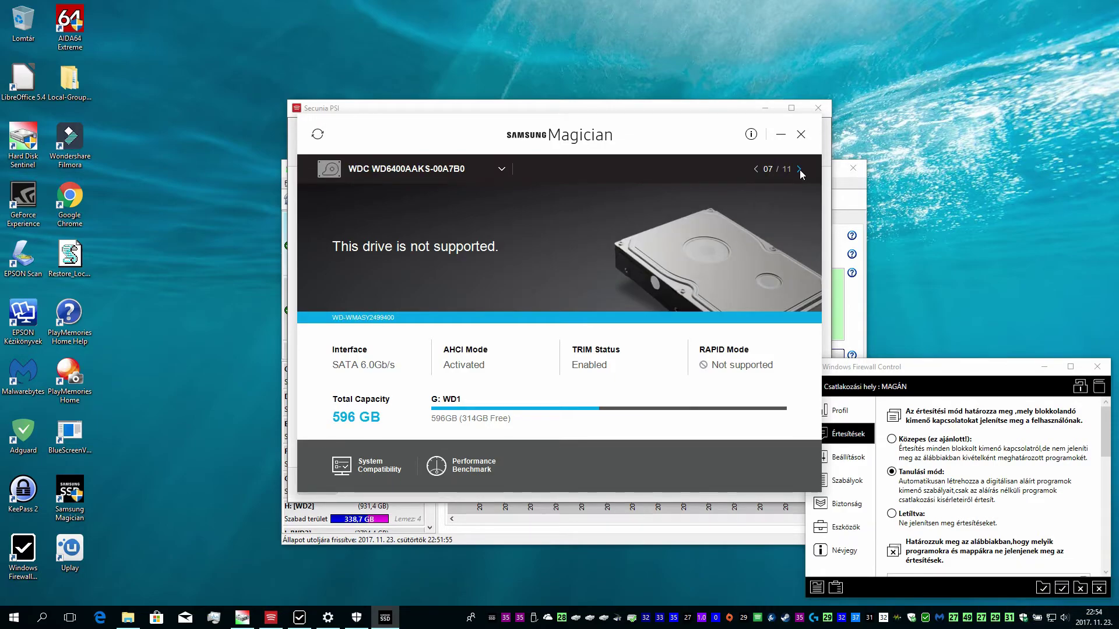
pyautogui.click(799, 170)
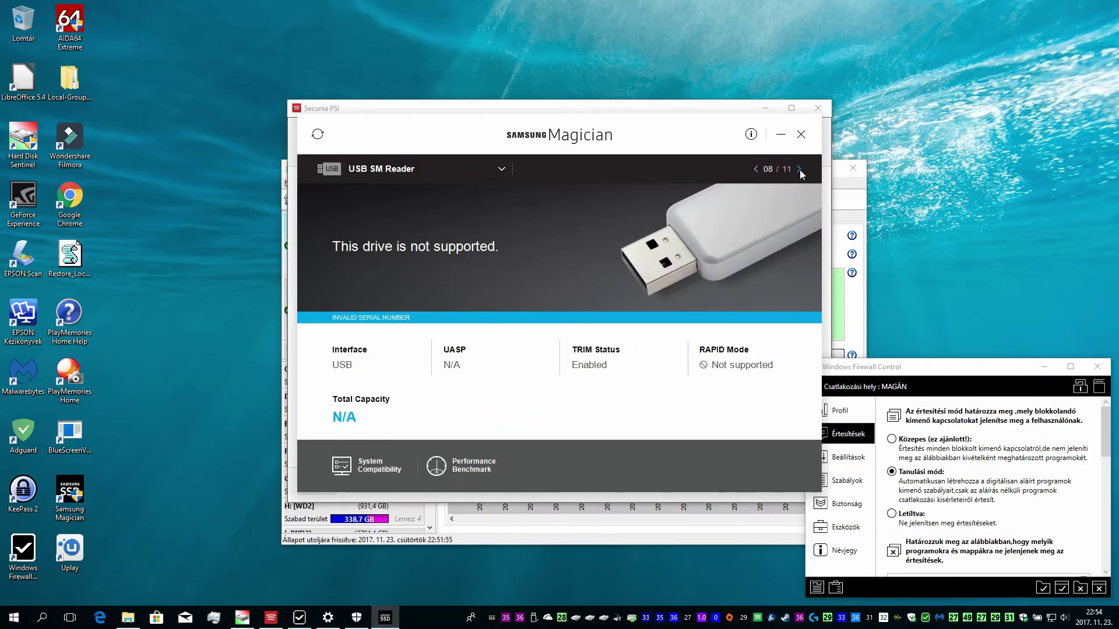
pyautogui.click(800, 170)
pyautogui.click(800, 169)
pyautogui.click(800, 170)
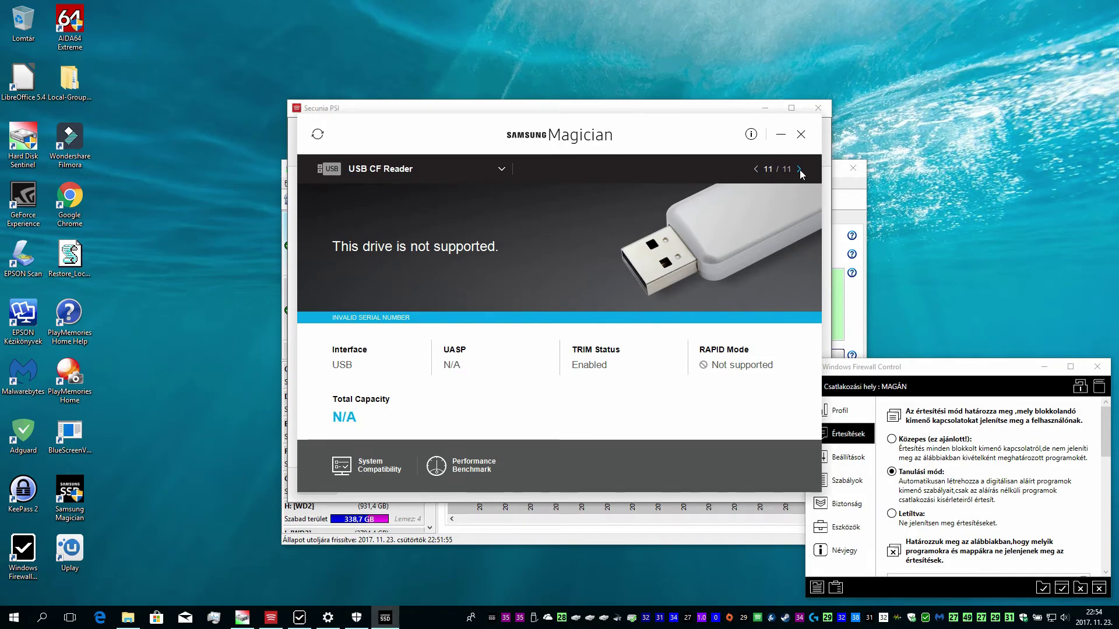
pyautogui.click(800, 169)
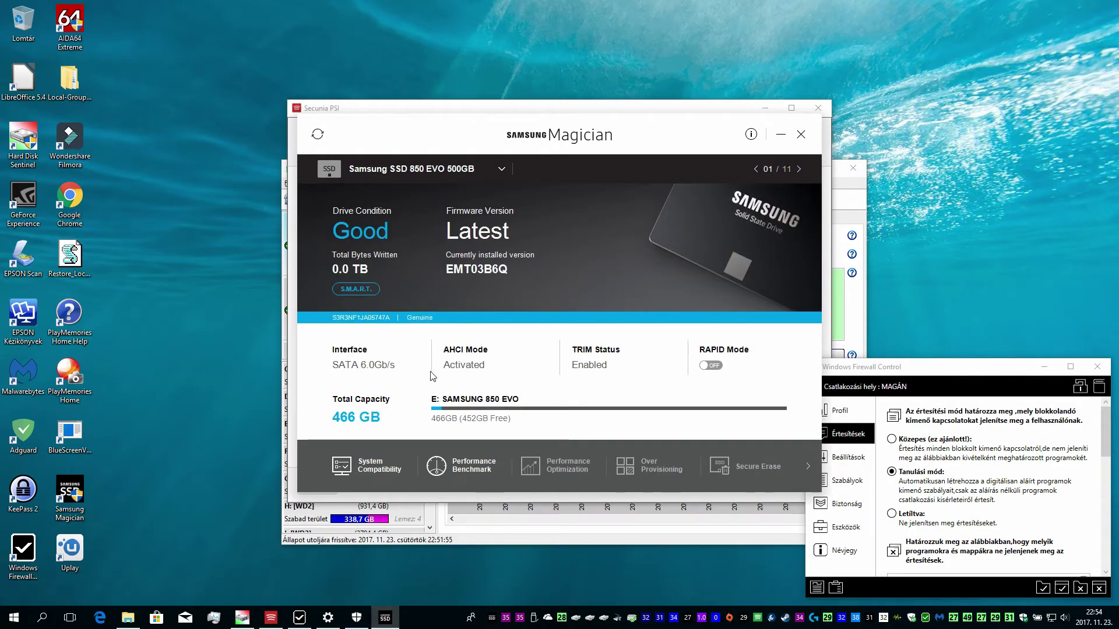
# Check the Samsung SSD's System Compatibility and view the Storage entry of the System Information summary.
pyautogui.click(352, 466)
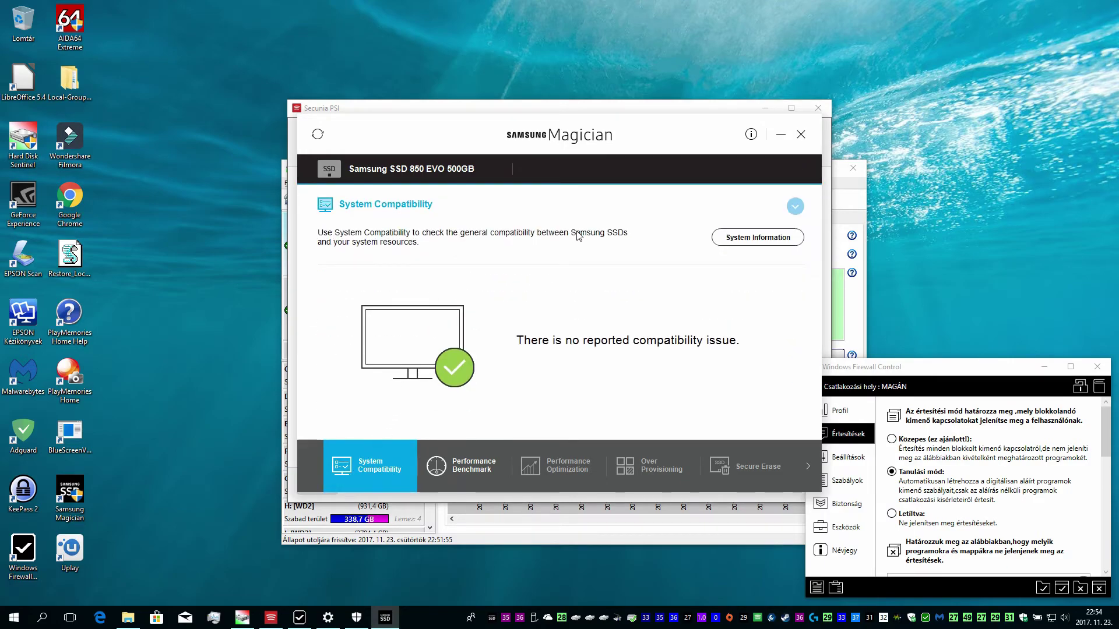
pyautogui.click(751, 239)
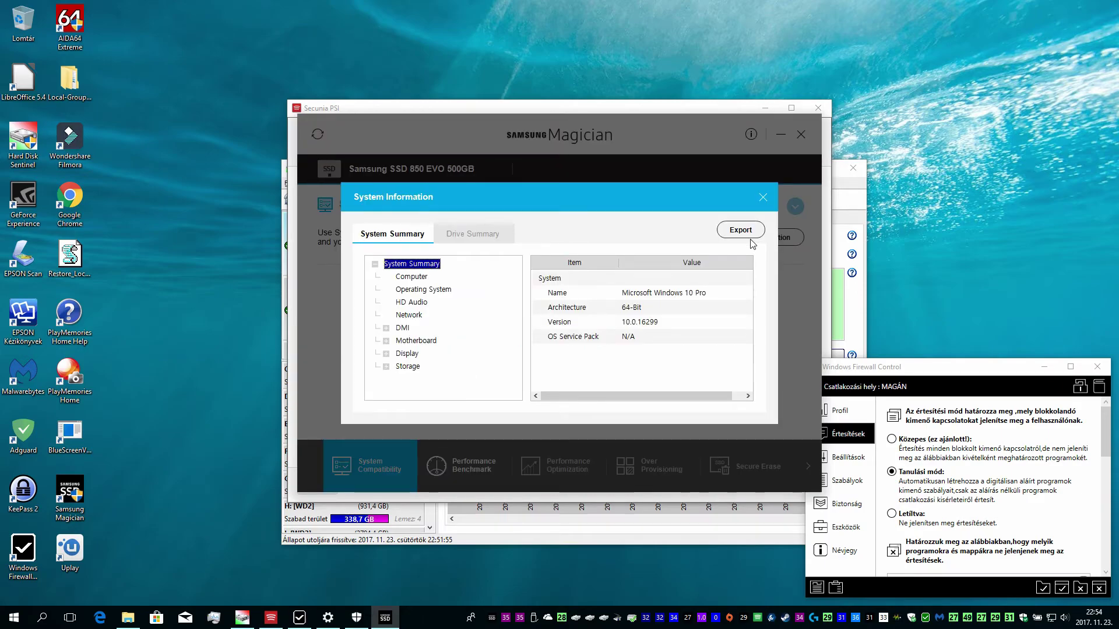
pyautogui.click(423, 367)
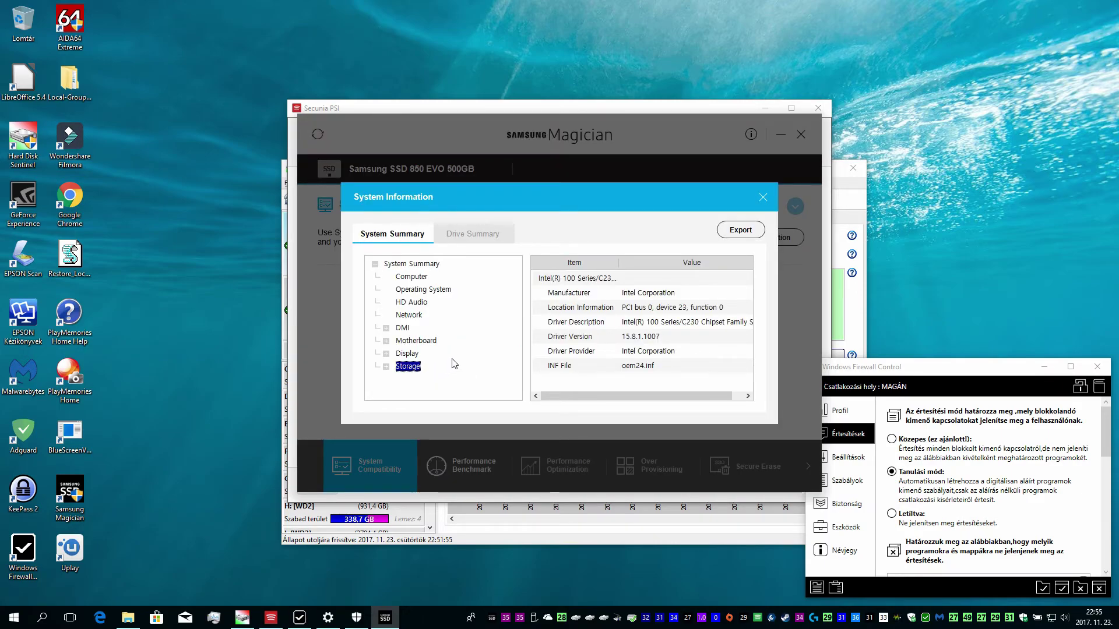
pyautogui.click(765, 203)
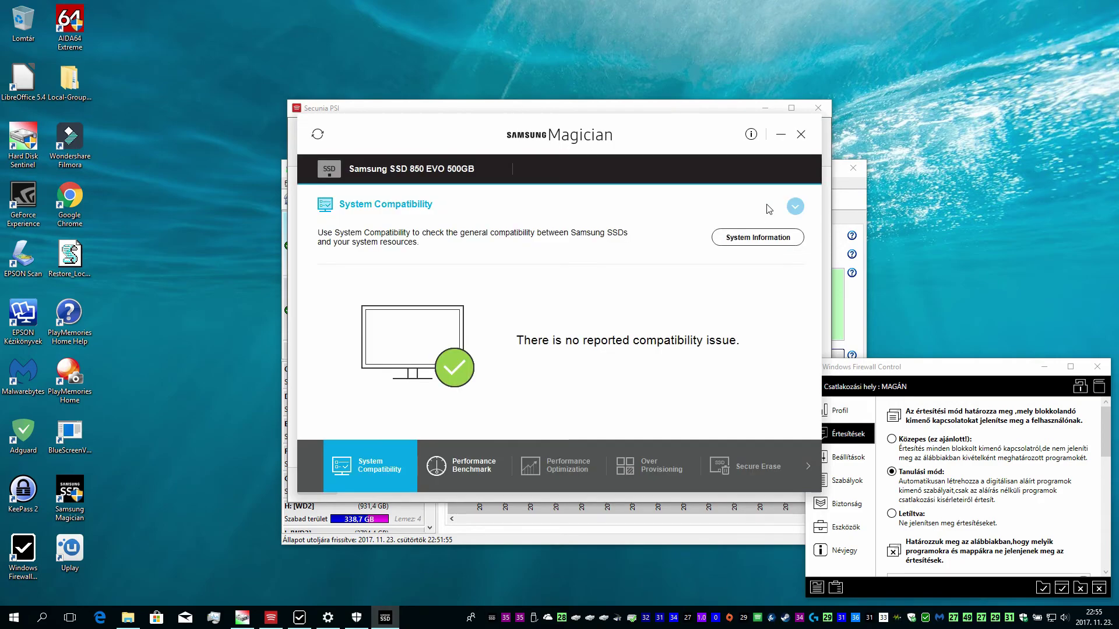
# Close Samsung Magician and the Secunia PSI window.
pyautogui.click(800, 136)
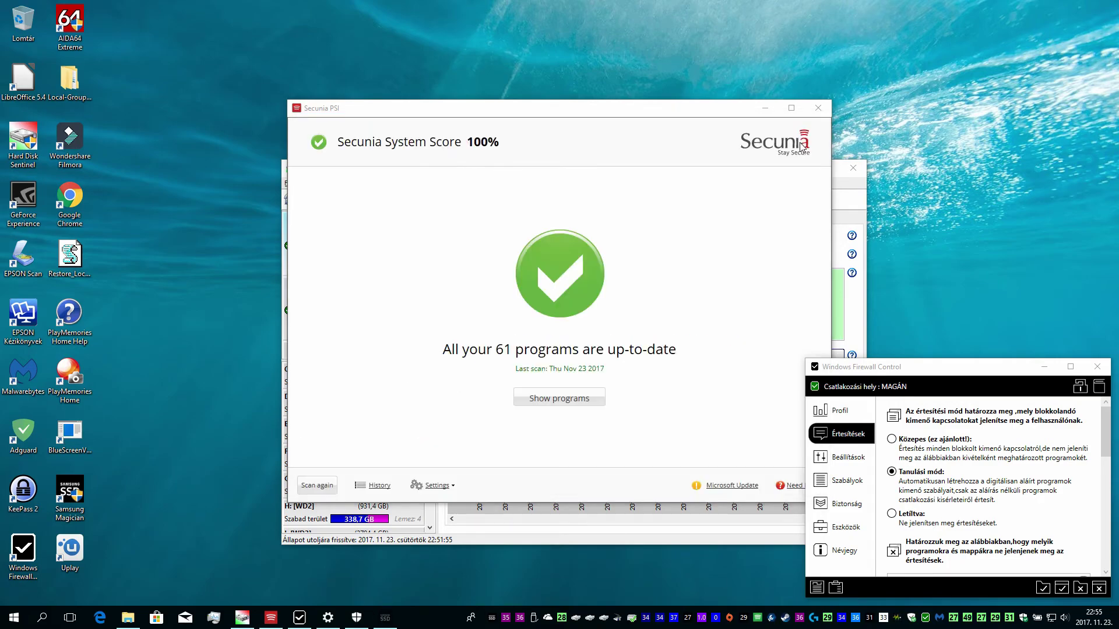
pyautogui.click(816, 111)
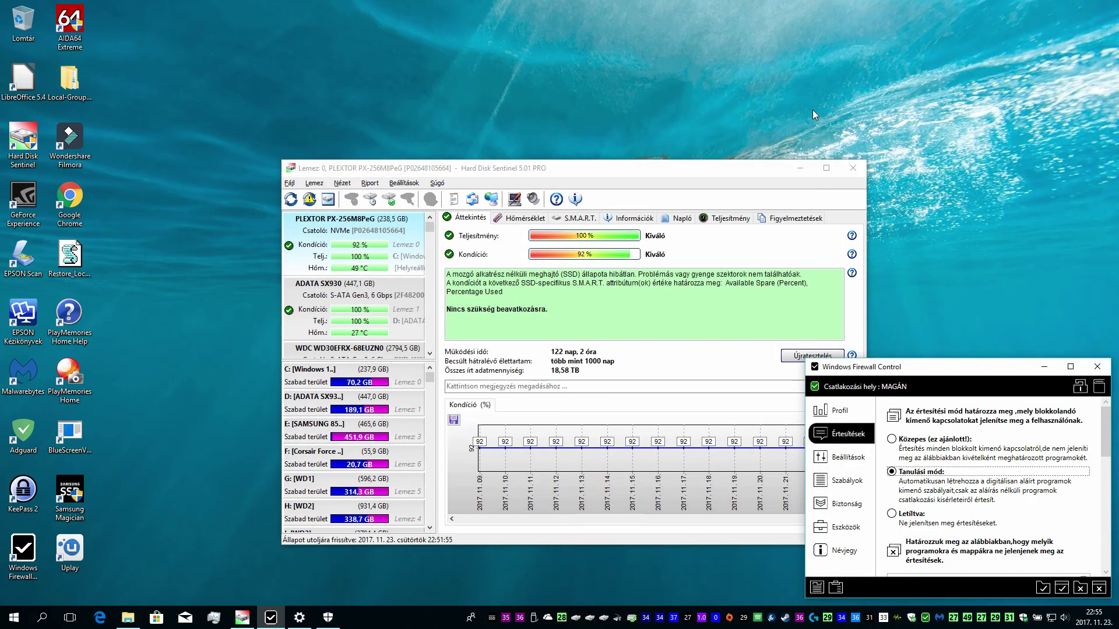